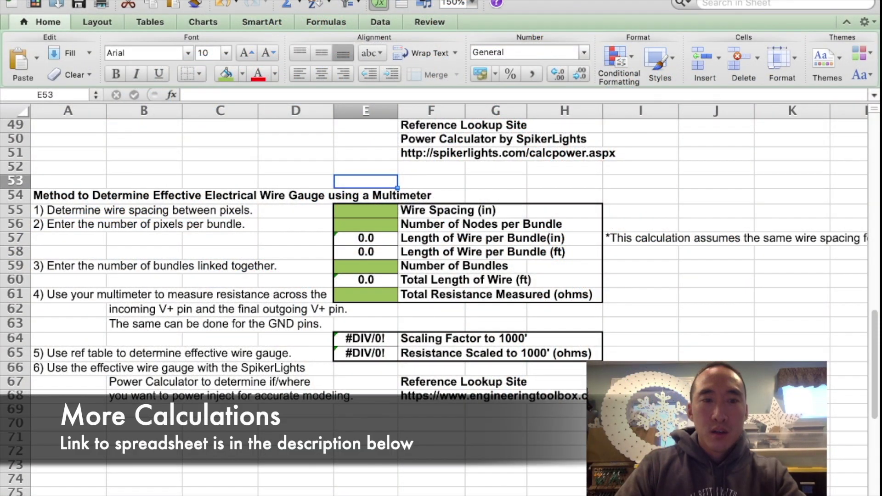
- Enter a wire spacing of 4 in and 50 nodes per bundle in the multimeter wire gauge section
scroll(434, 307, up, 10)
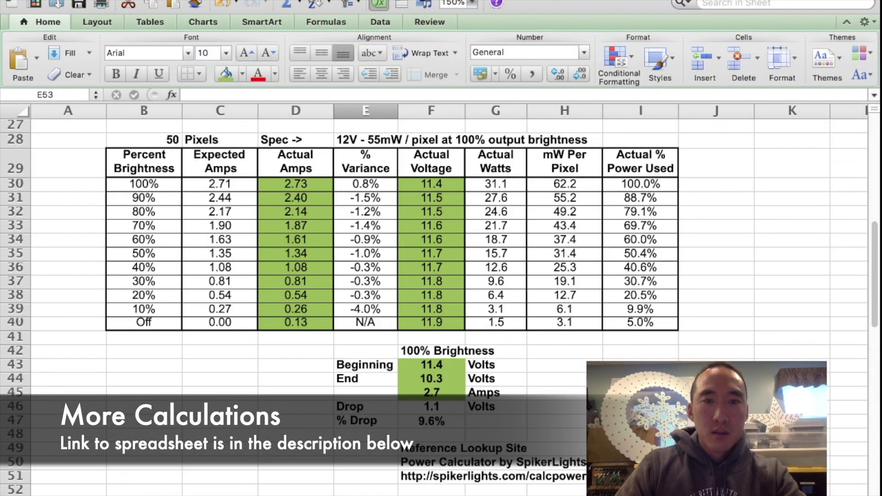
scroll(434, 307, down, 4)
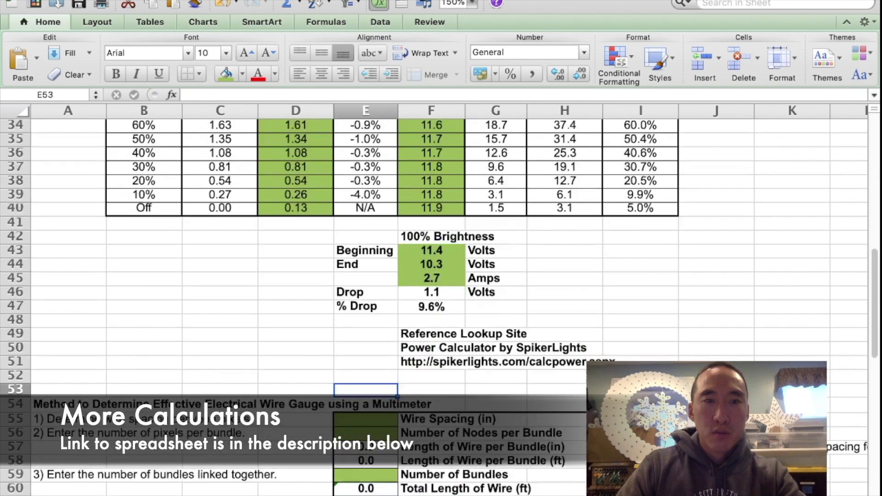
scroll(434, 308, down, 8)
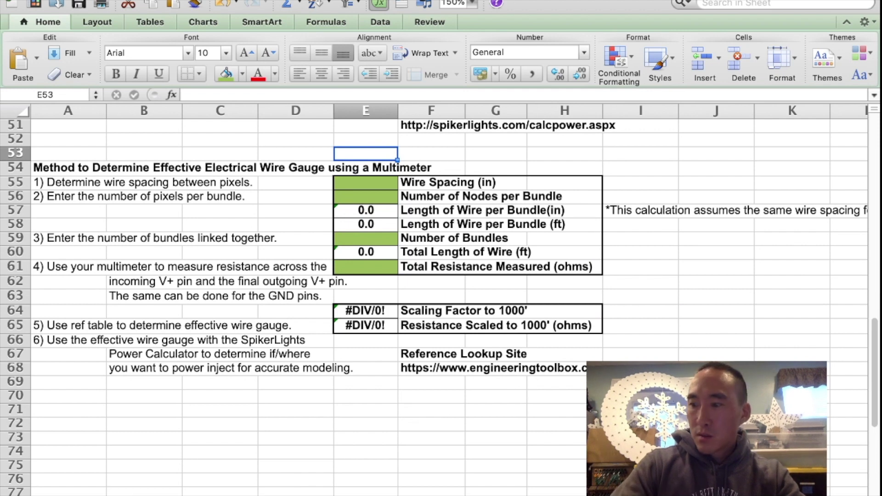
click(365, 182)
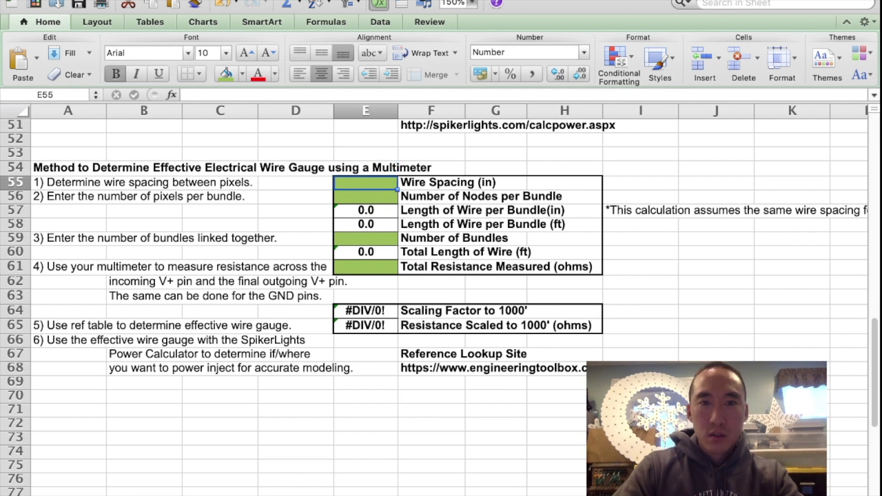
text(4)
key(Return)
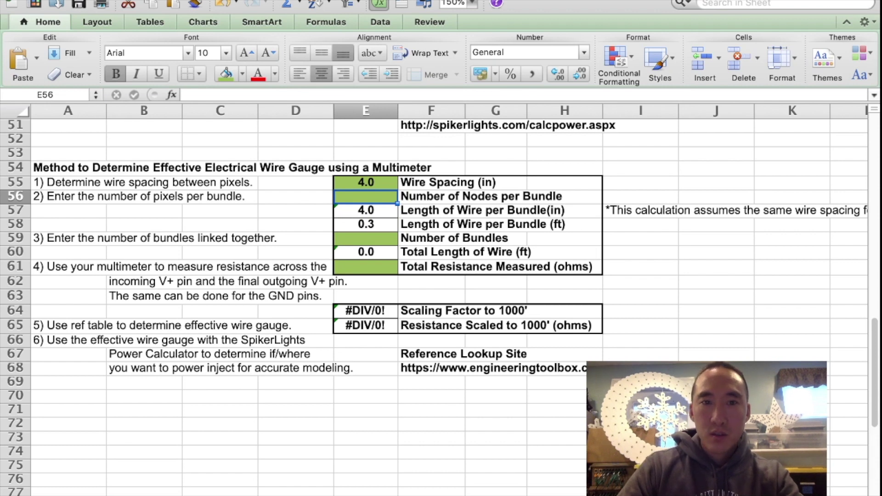
key(F2)
text(50)
key(Return)
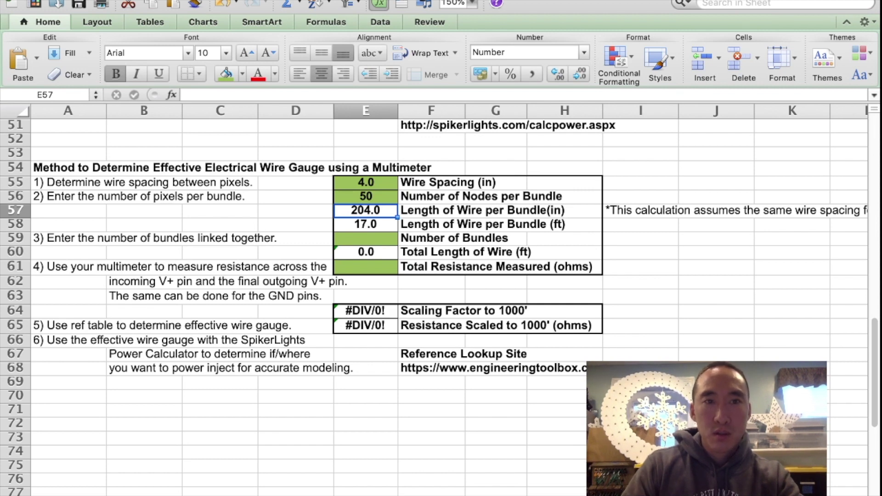
- Check the formula for the wire length per bundle in inches and set the number of bundles to 7
key(ctrl+u)
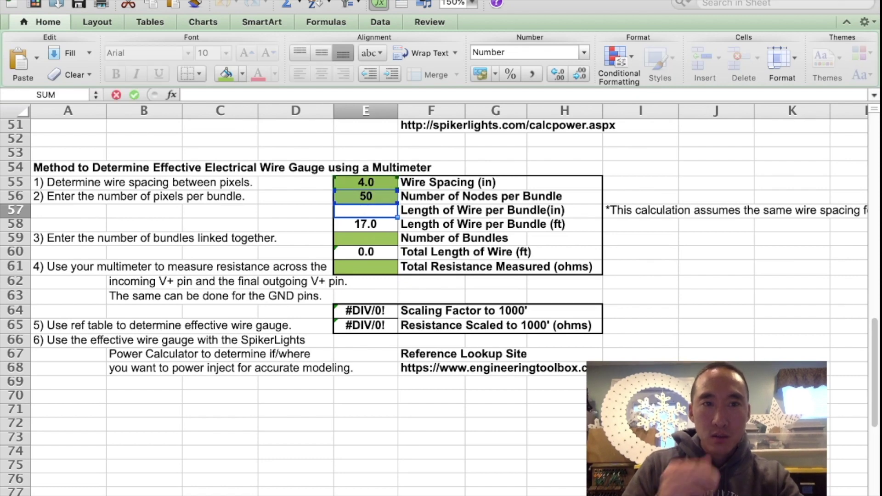
key(Return)
key(Up)
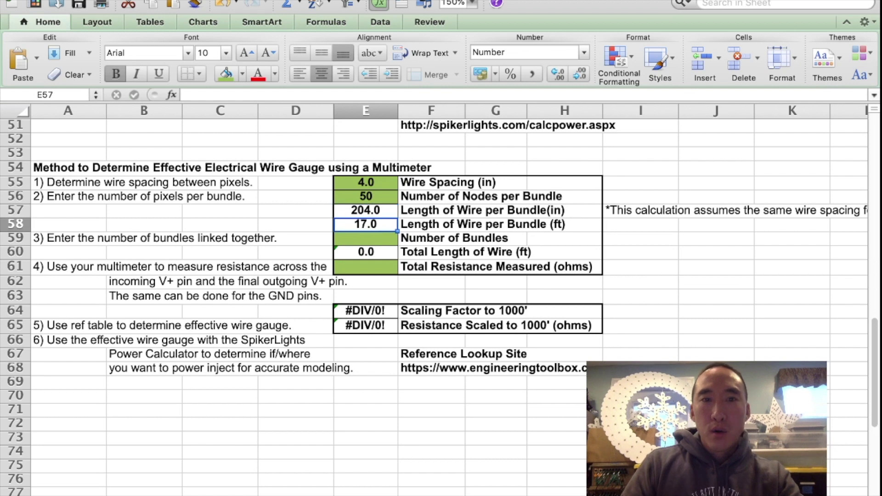
key(Down)
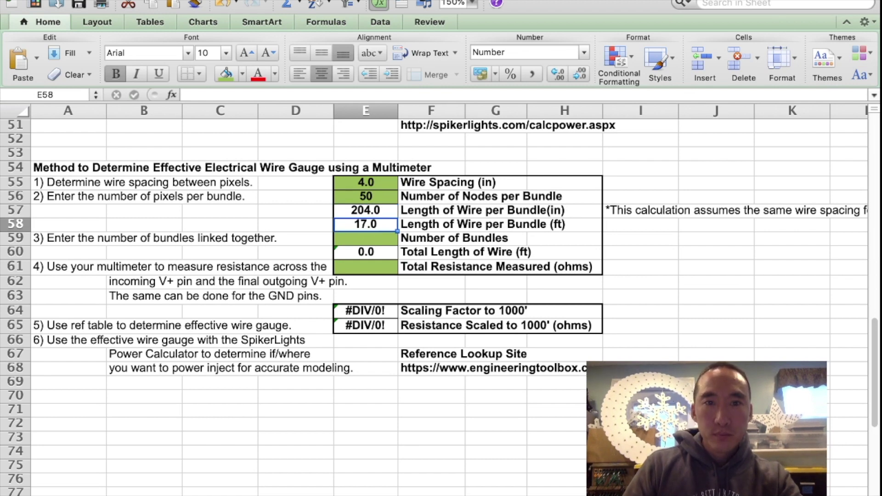
key(Down)
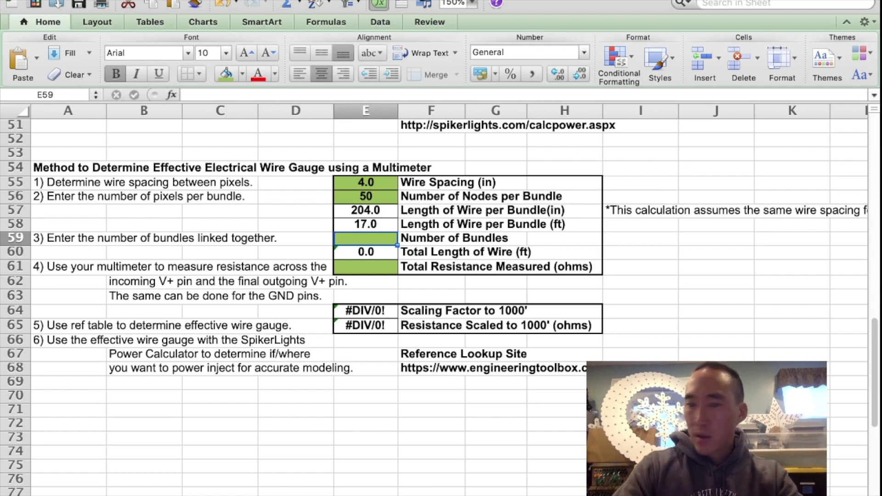
text(7)
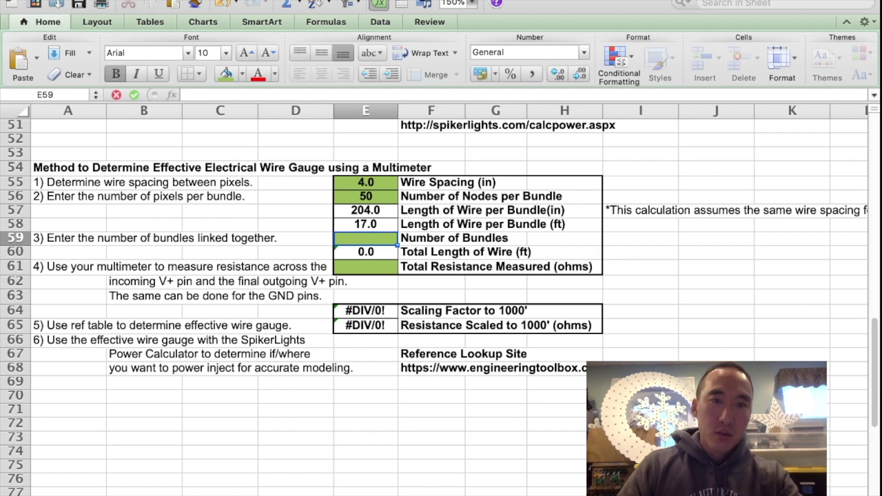
key(Return)
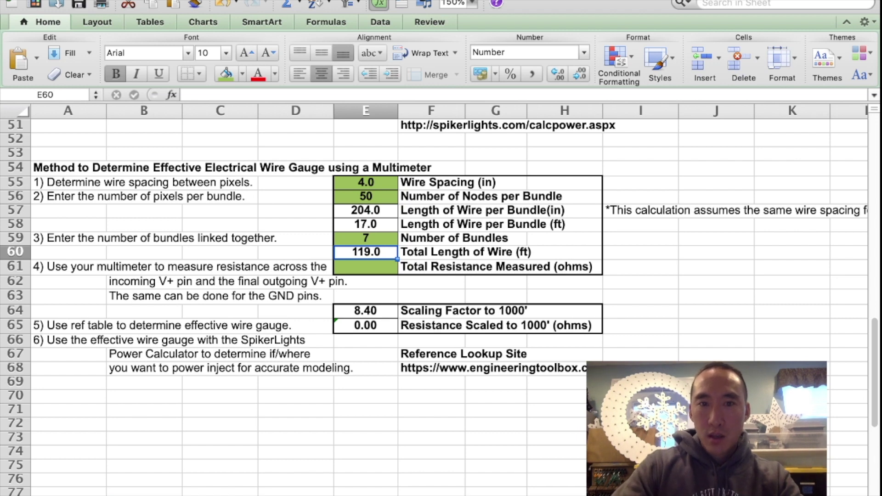
- Enter 2.9 ohms as the total resistance measured
click(365, 267)
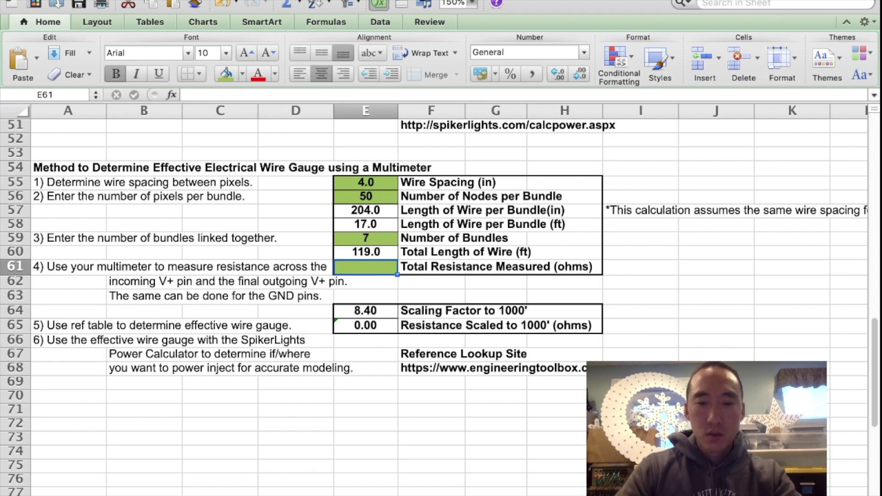
key(ctrl+u)
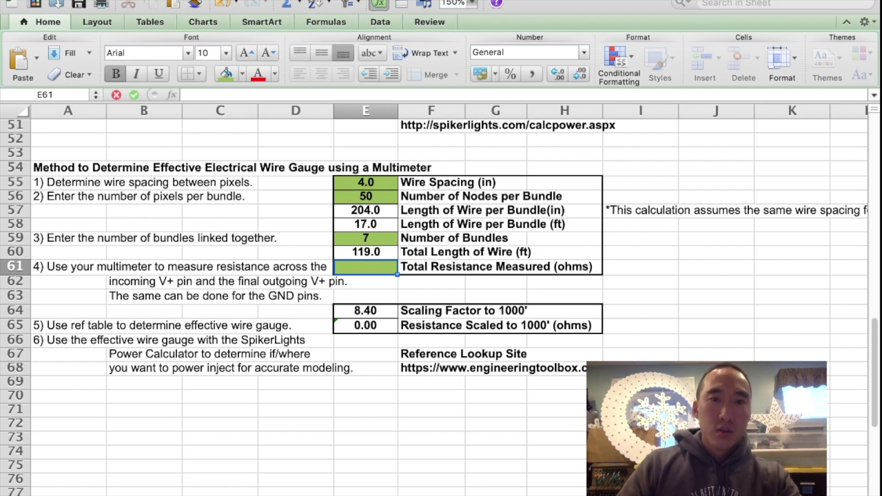
text(2.9)
key(Return)
key(Down)
key(Down)
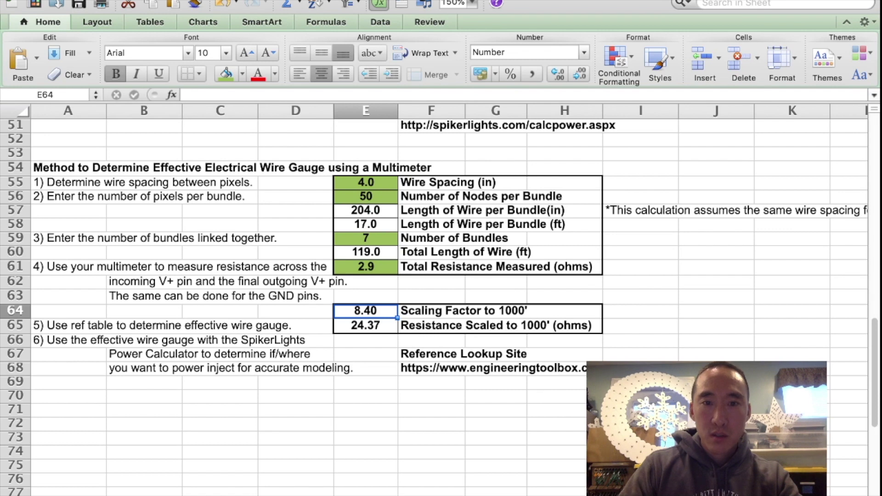
- Examine how the total wire length and measured resistance relate to the scaling factor and the resistance scaled to 1000'
click(431, 325)
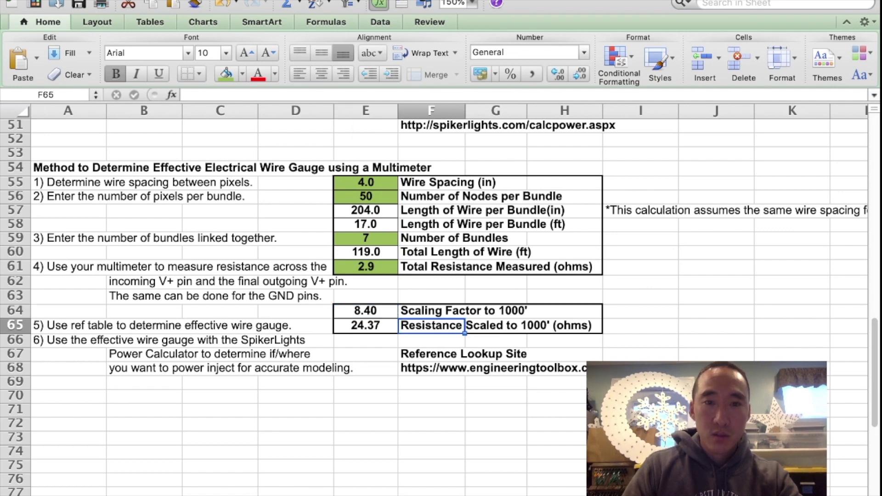
click(431, 311)
click(366, 311)
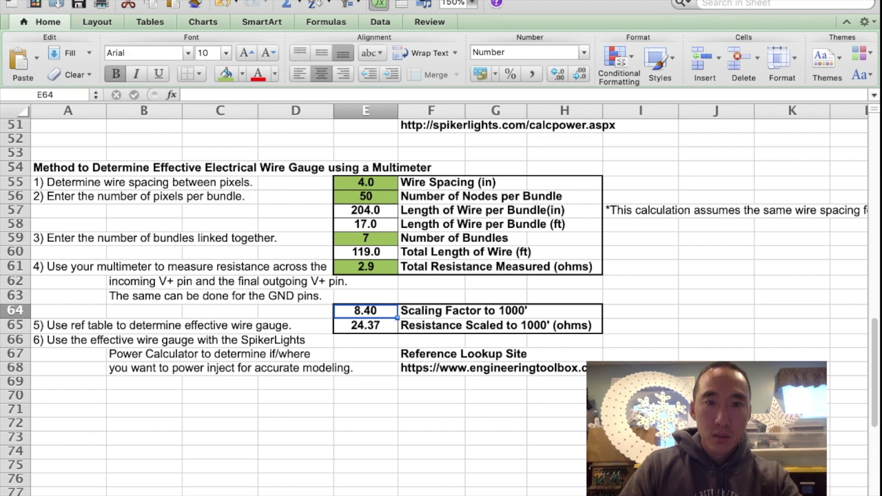
click(366, 252)
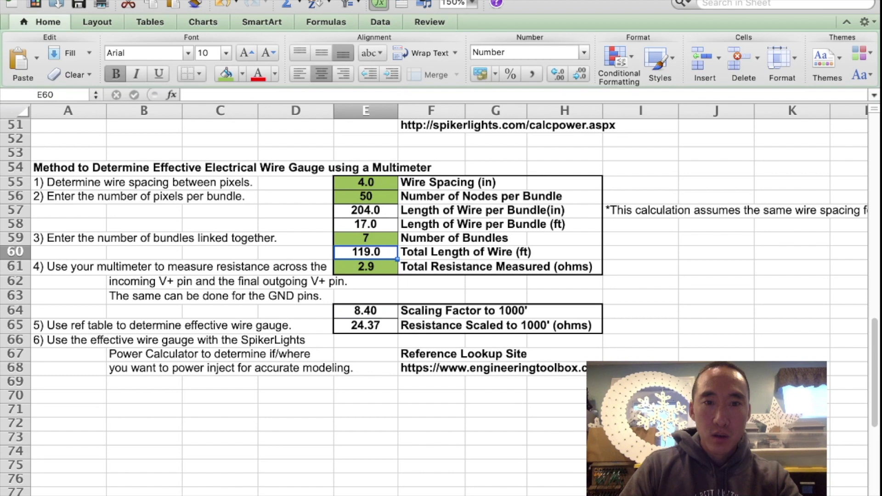
click(365, 325)
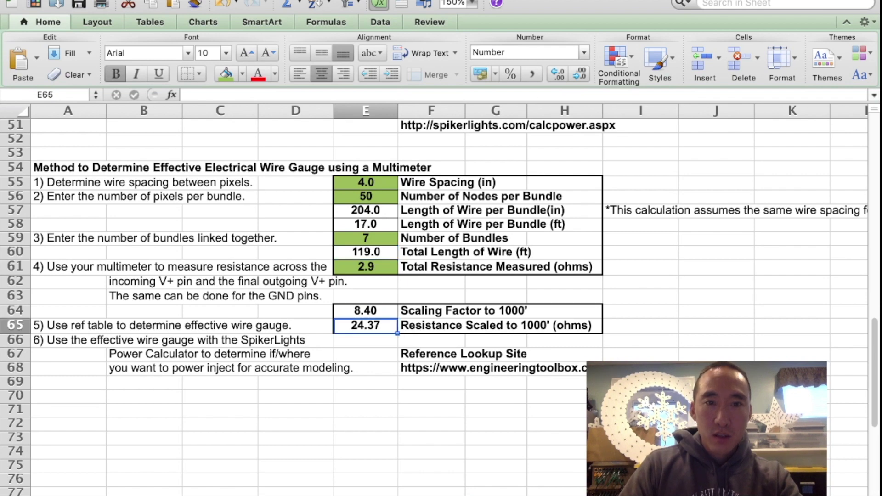
click(366, 266)
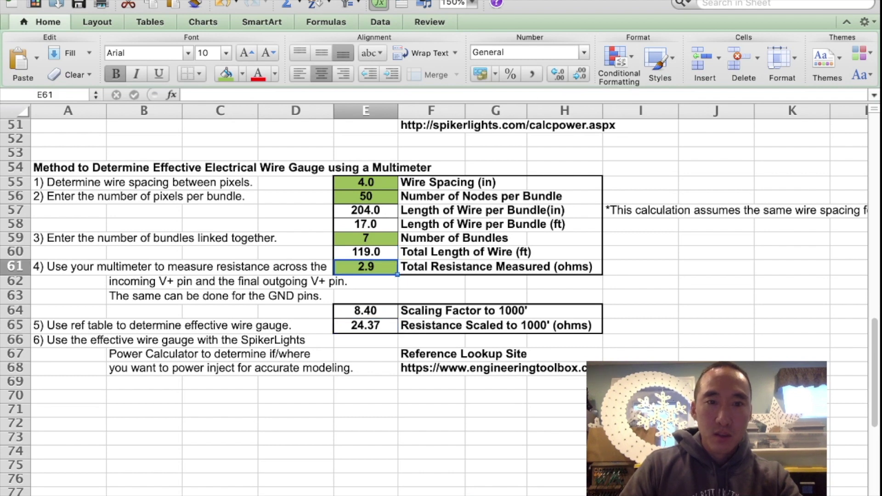
click(365, 311)
click(365, 325)
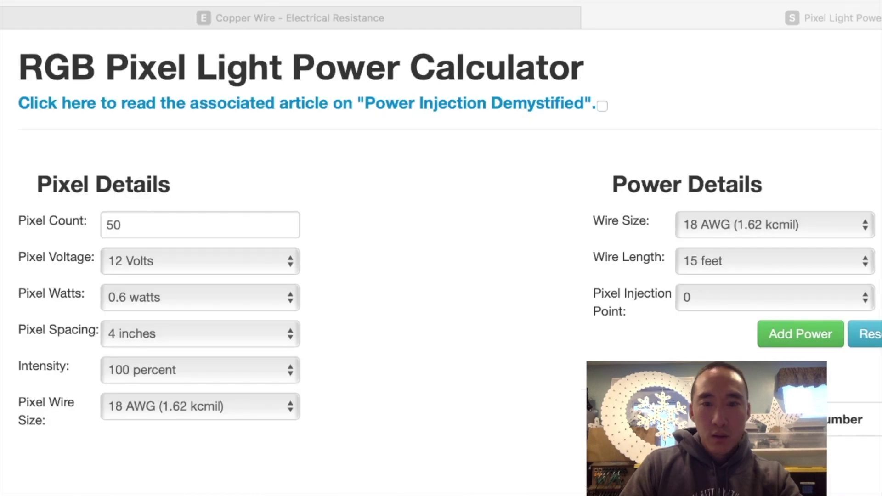
- Switch to the browser's Copper Wire - Electrical Resistance page and compare the AWG gauges' resistance in ohms per 1000 ft with the scaled value
key(ctrl+shift+Tab)
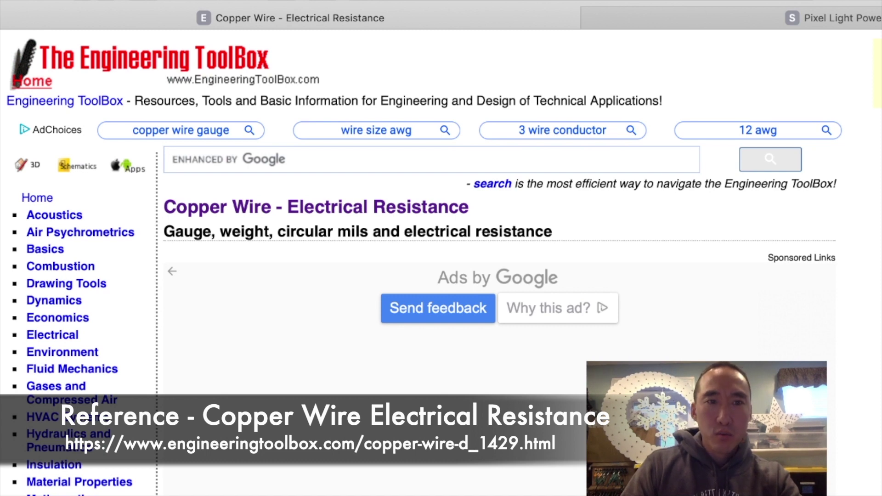
scroll(441, 276, down, 10)
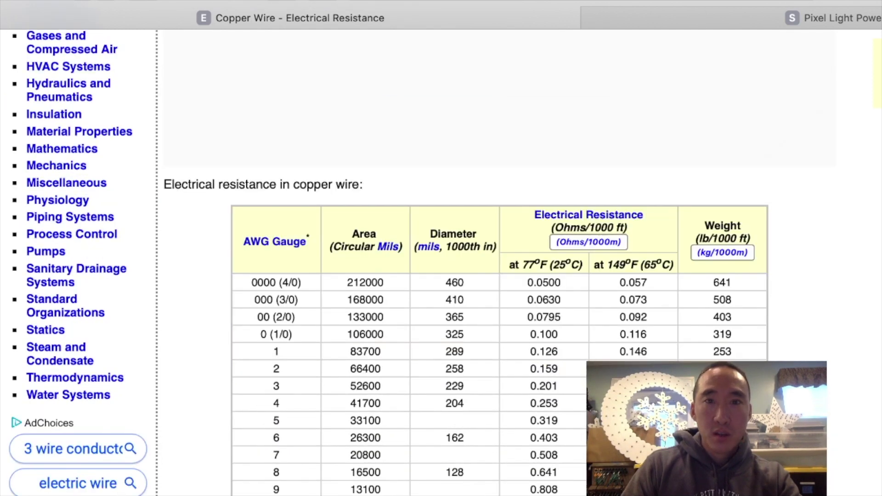
scroll(441, 262, down, 5)
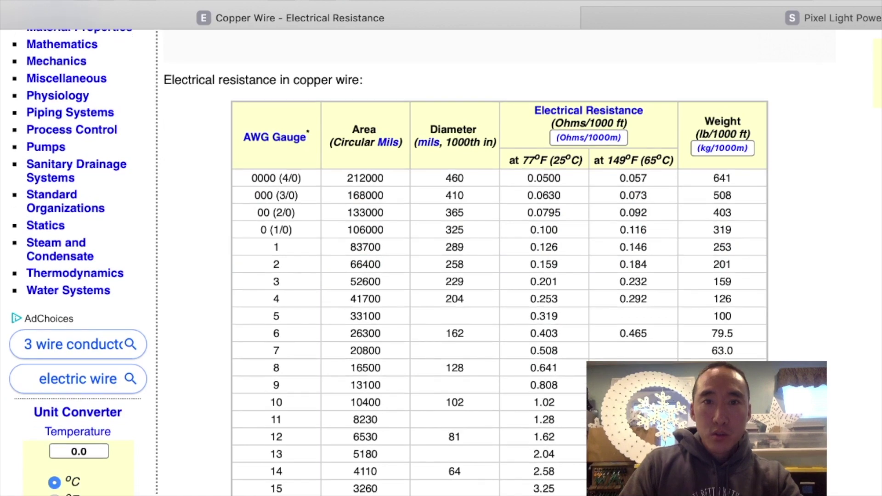
scroll(441, 262, down, 3)
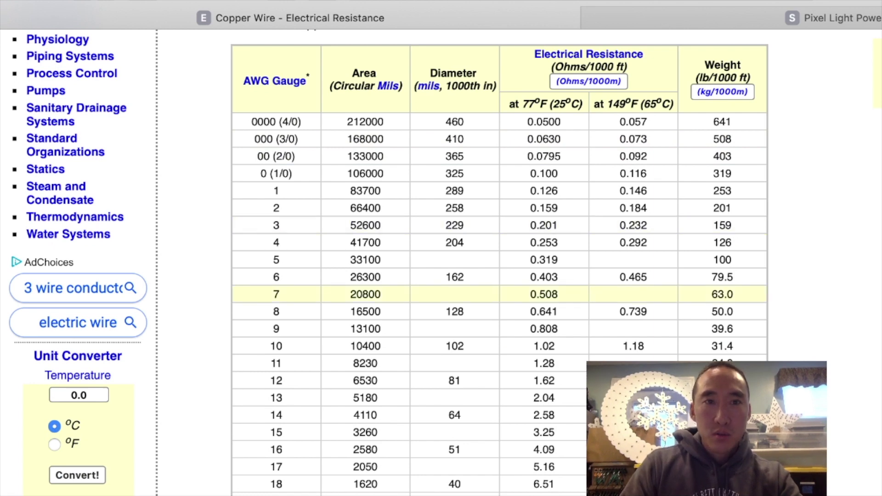
scroll(498, 322, down, 3)
scroll(498, 321, up, 2)
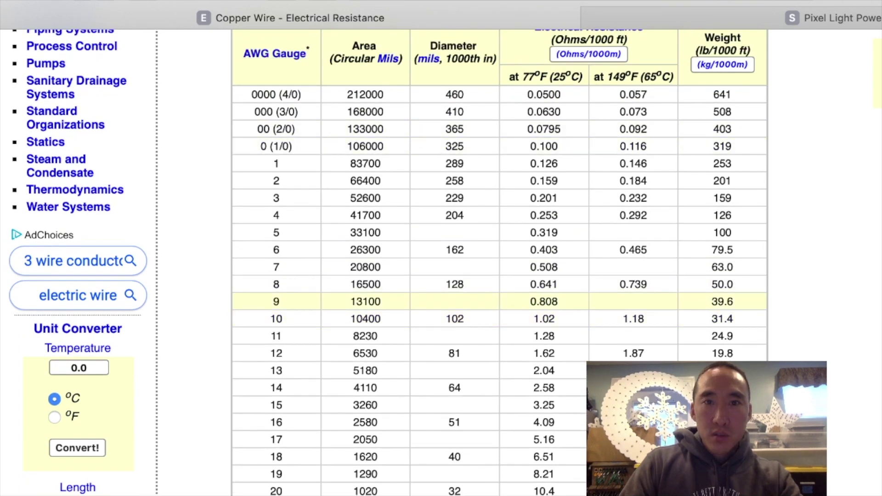
scroll(498, 133, up, 1)
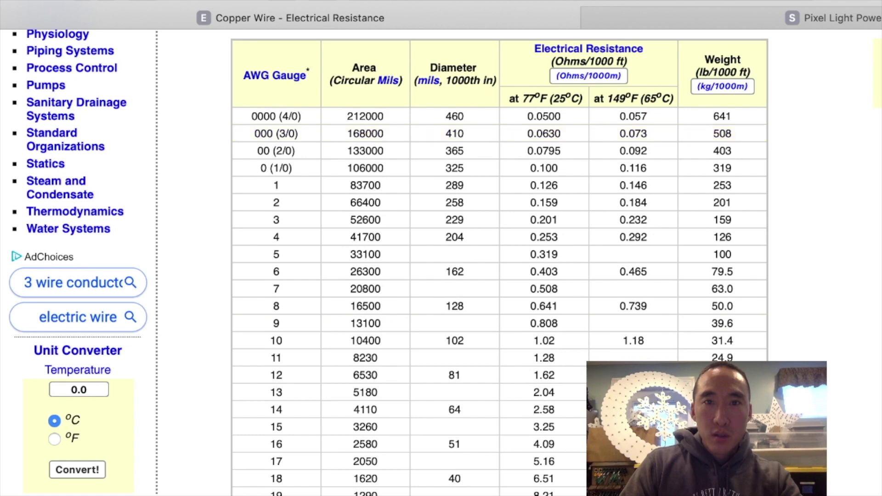
drag(570, 61, 620, 62)
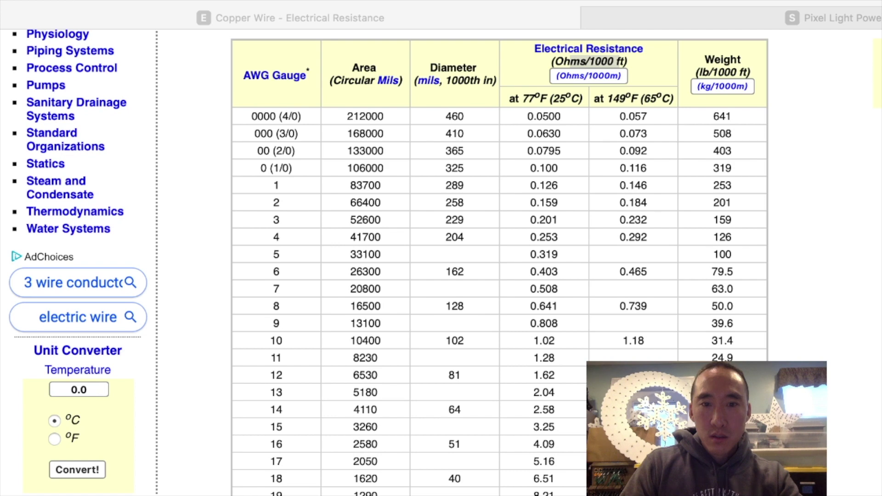
scroll(498, 354, down, 3)
scroll(499, 354, down, 3)
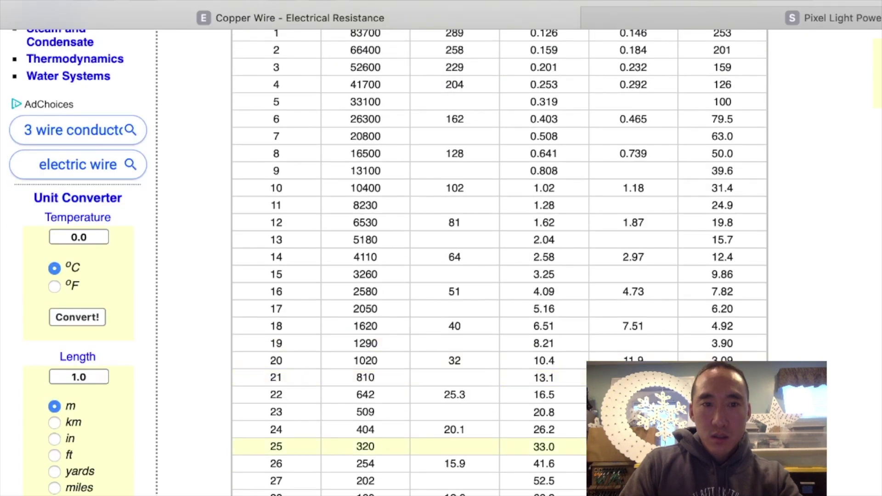
scroll(498, 445, down, 3)
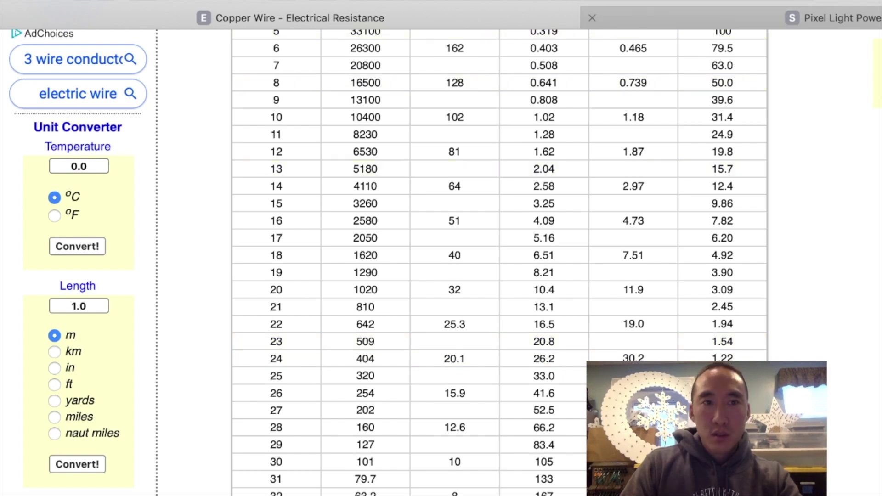
- Set the pixel wire size to 23 AWG (0.509 kcmil) in the RGB Pixel Light Power Calculator
click(735, 18)
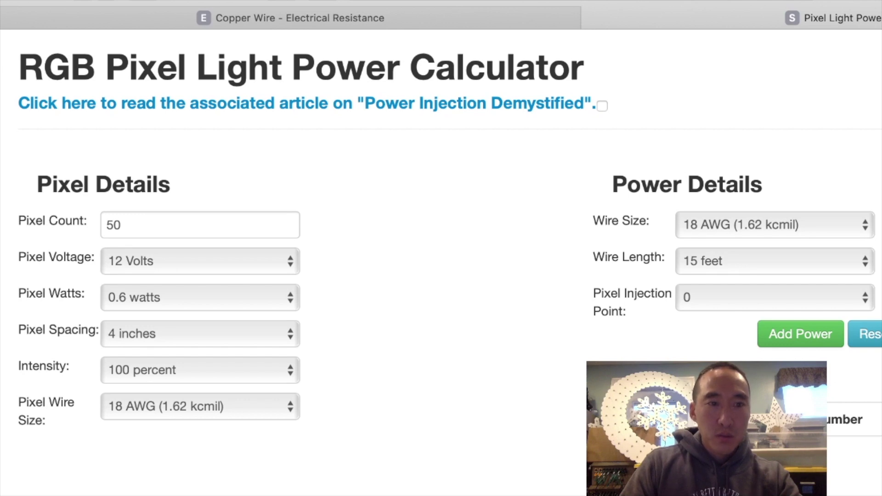
click(200, 406)
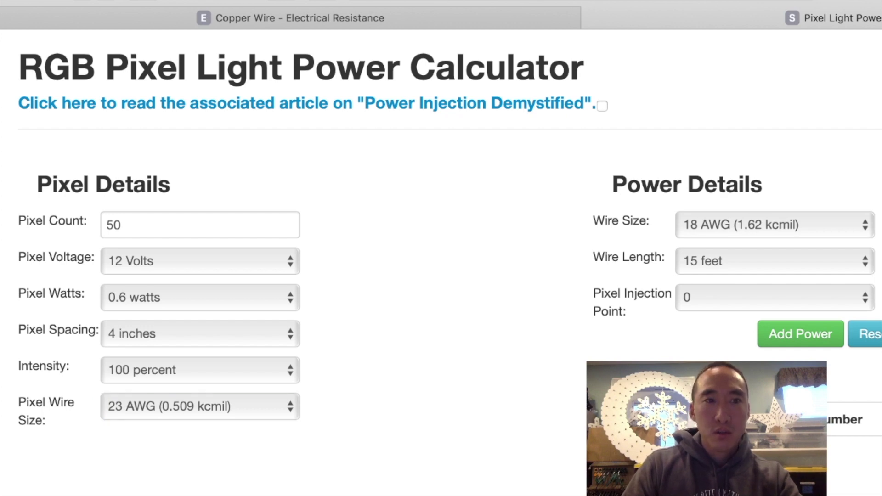
scroll(441, 244, down, 1)
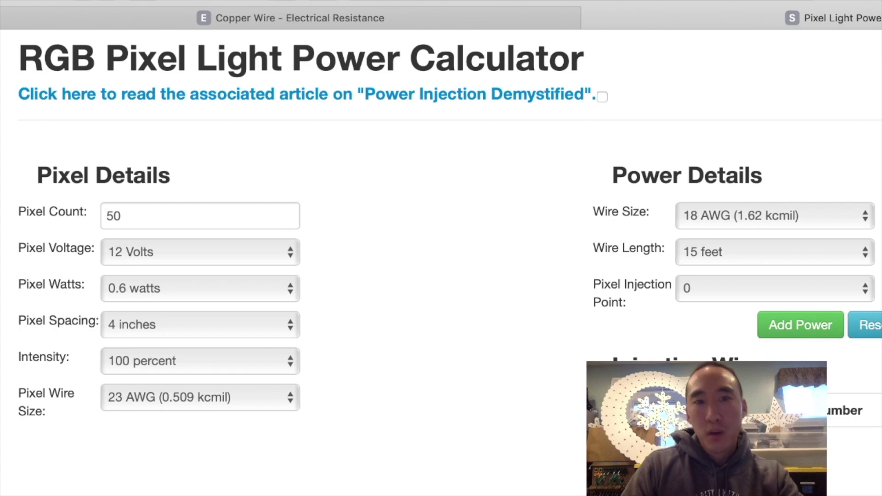
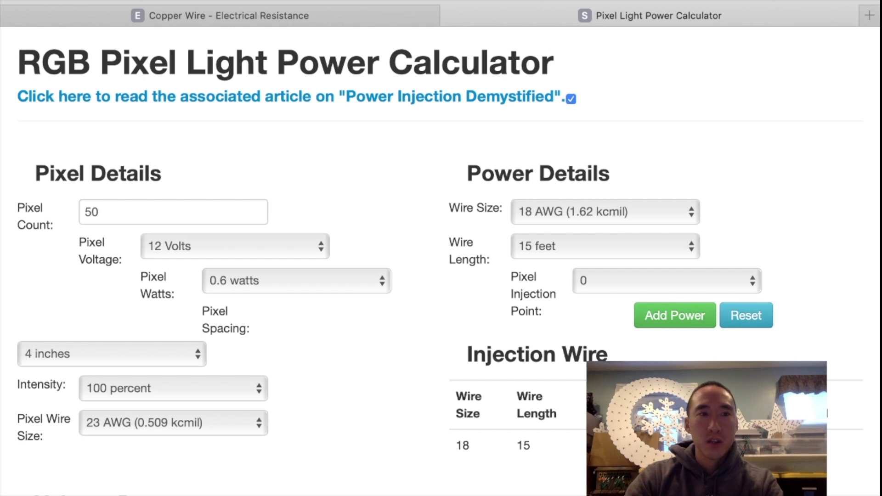
- Keep the pixel count at 50 and examine the Voltage Drop and Voltage Drop Percent charts for power injected at pixel 0
click(99, 211)
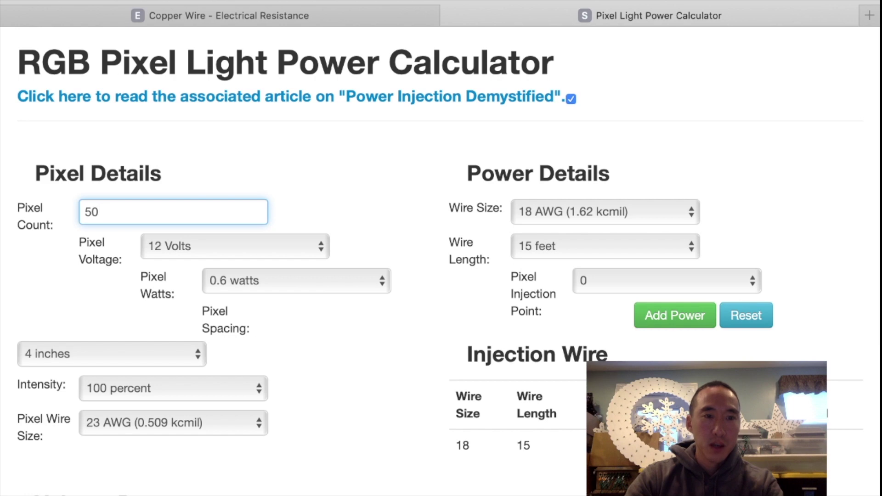
key(Tab)
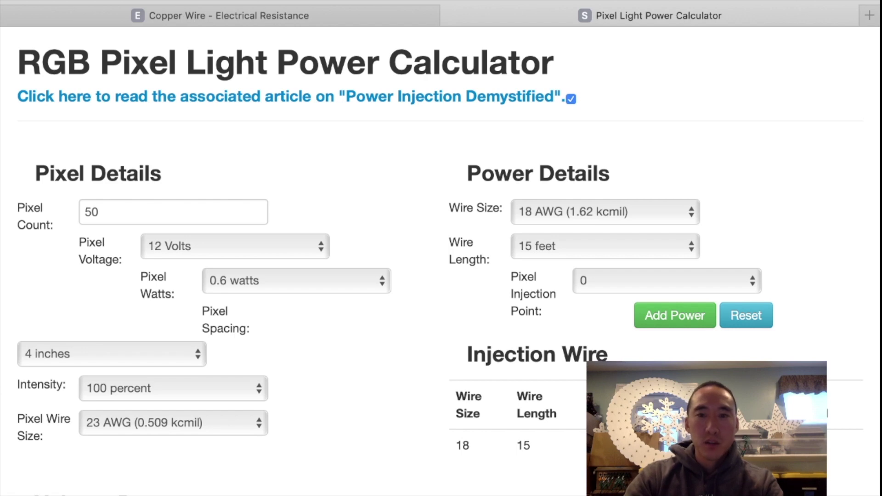
scroll(442, 262, down, 7)
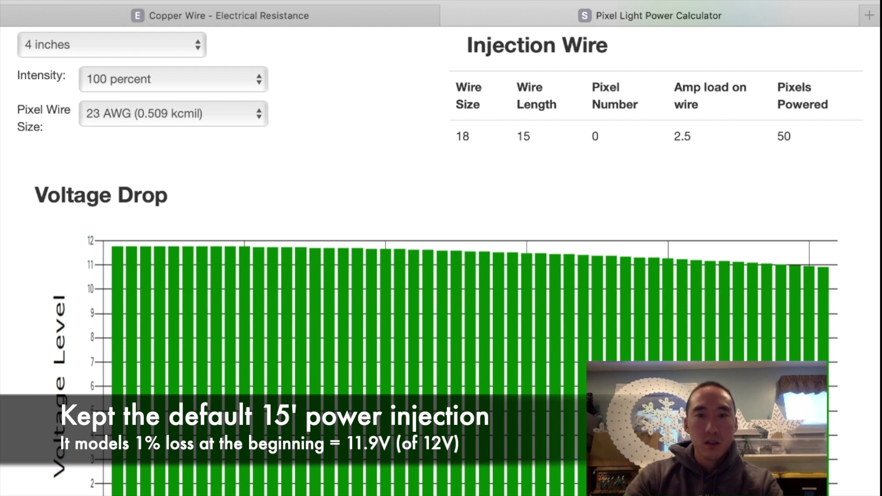
scroll(441, 262, down, 3)
scroll(441, 261, down, 8)
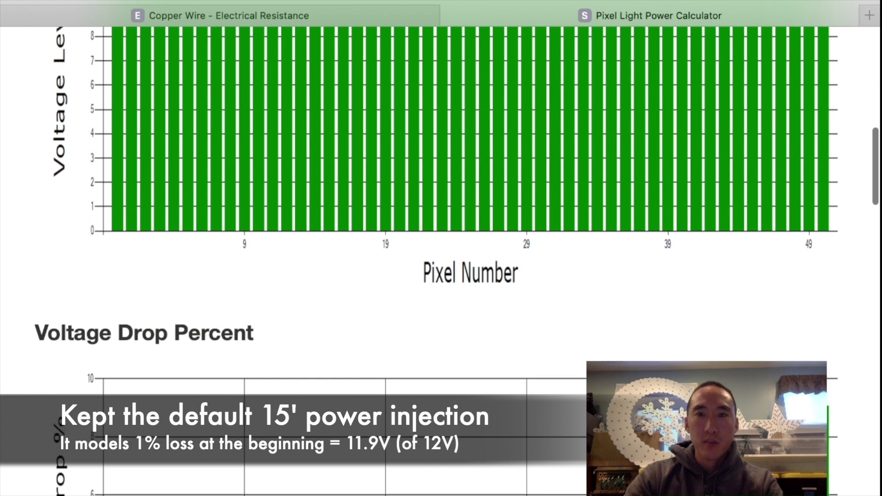
scroll(441, 261, down, 2)
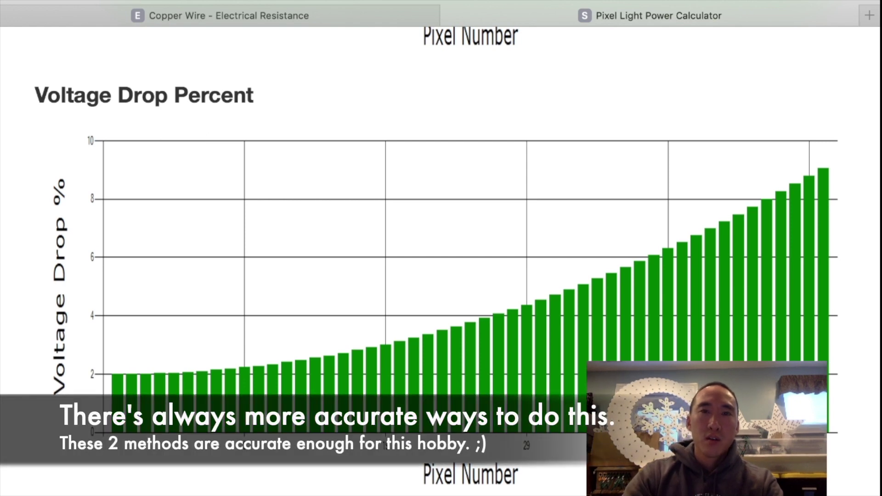
scroll(437, 256, down, 1)
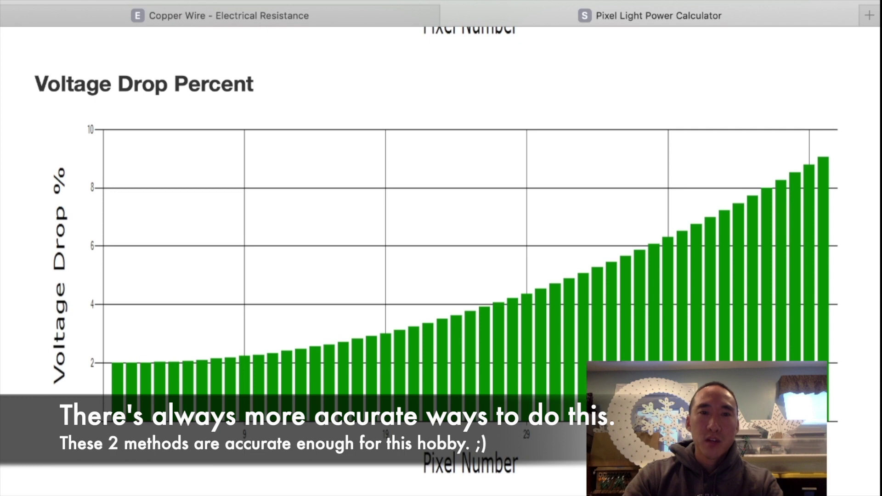
- Examine the voltage and percentage loss for each pixel in the table through pixel 50, and compare them with the voltage drop charts
scroll(436, 229, down, 5)
scroll(442, 249, down, 10)
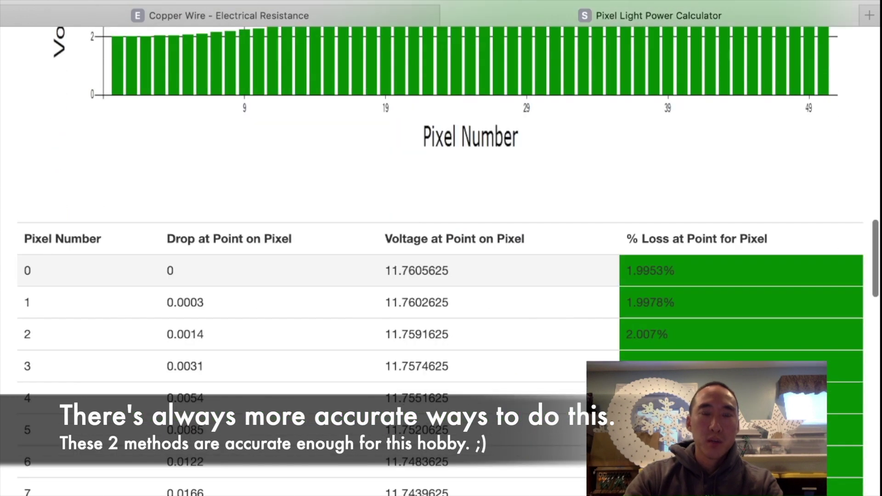
scroll(441, 248, down, 2)
scroll(441, 248, down, 3)
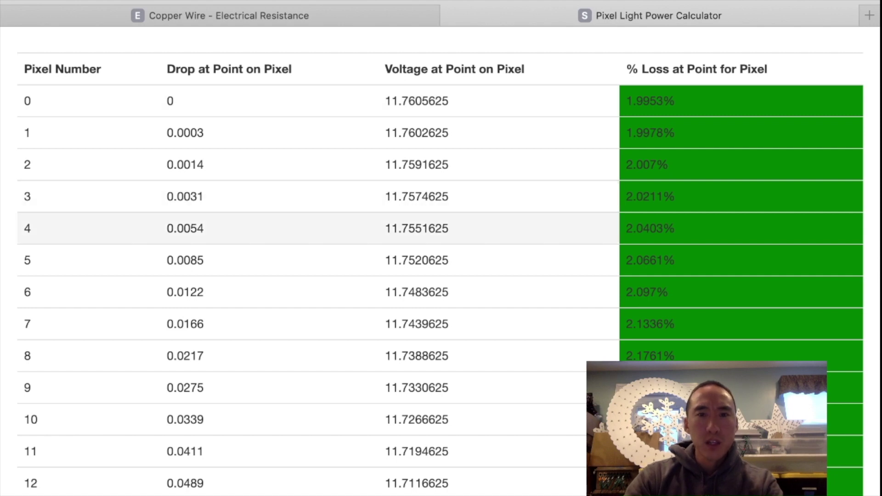
scroll(322, 228, down, 12)
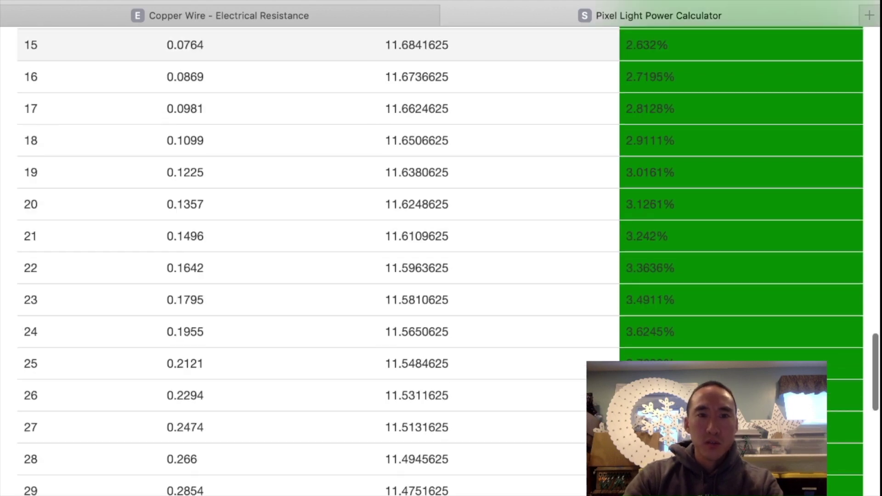
scroll(322, 221, down, 5)
scroll(322, 221, down, 4)
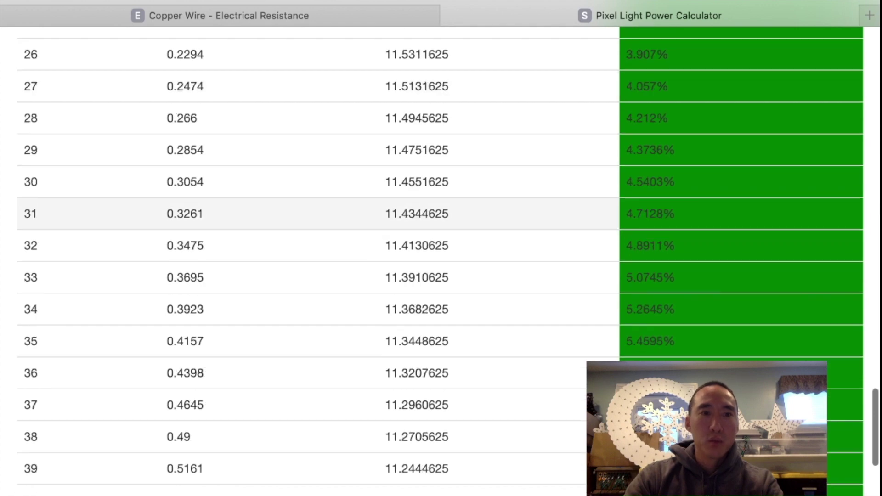
scroll(322, 317, down, 5)
scroll(322, 317, down, 5)
scroll(322, 317, up, 4)
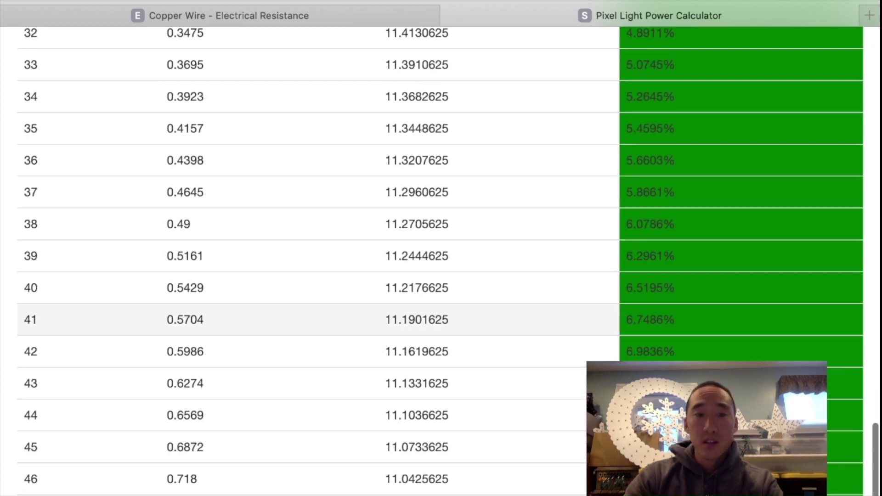
scroll(322, 318, down, 2)
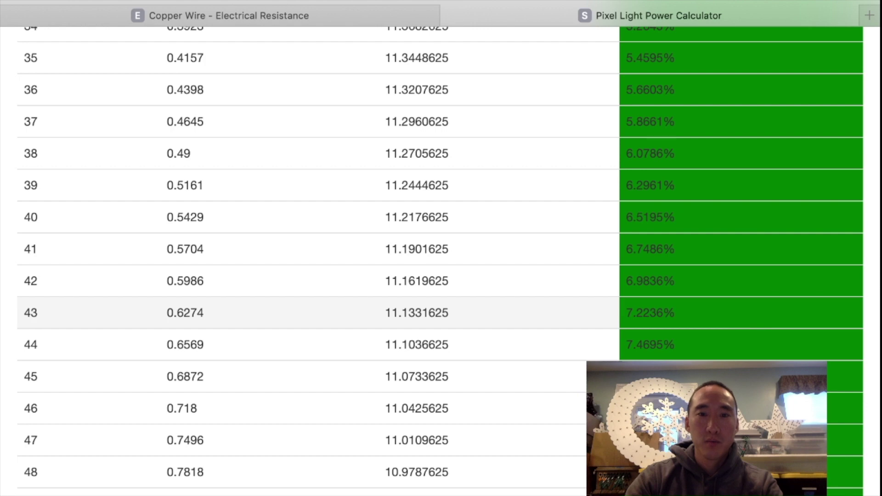
scroll(322, 318, down, 2)
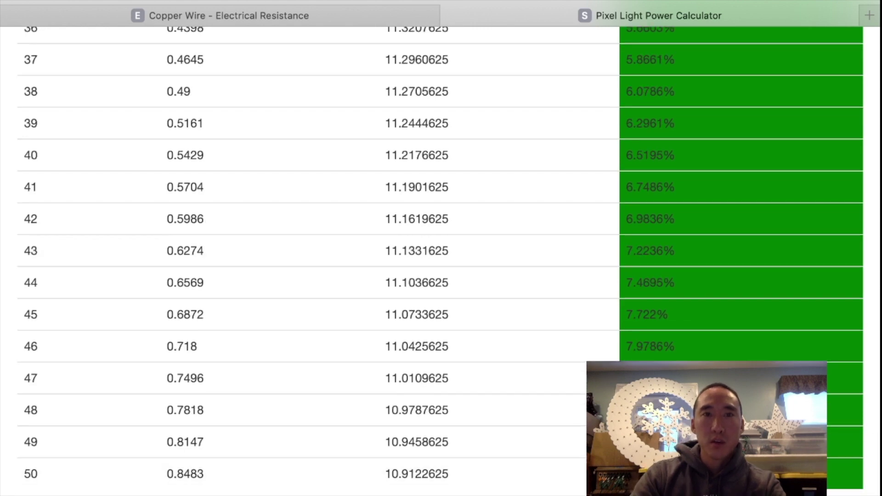
scroll(322, 317, up, 20)
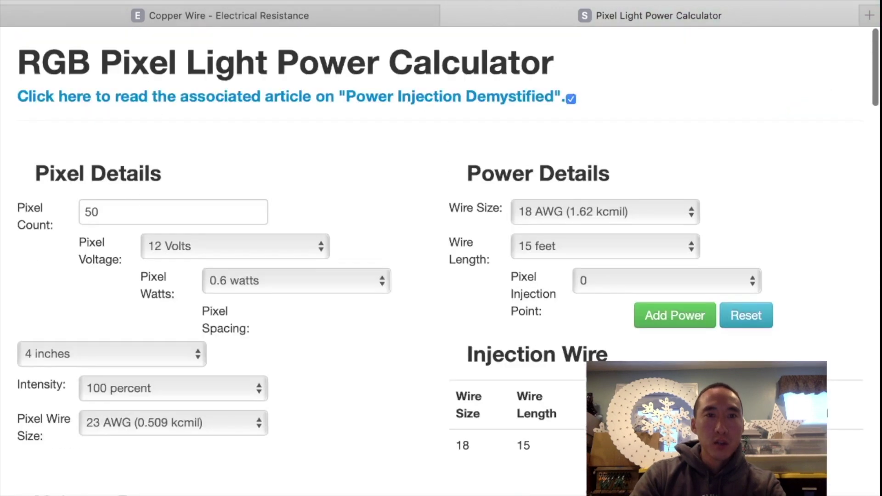
scroll(322, 317, down, 8)
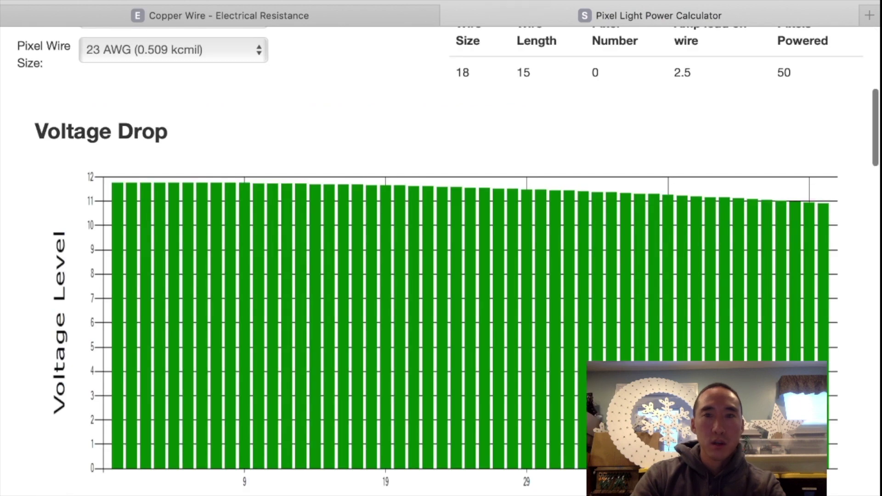
scroll(322, 317, down, 10)
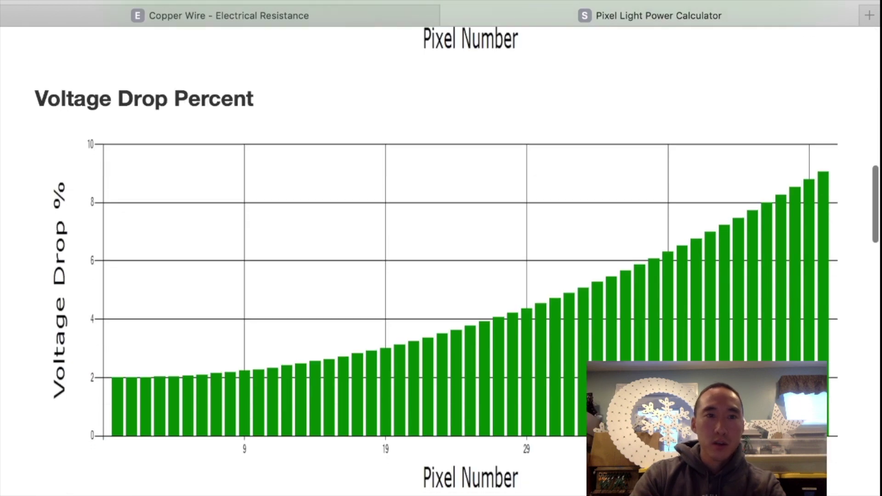
- Add a second power injection at pixel 50 using 15 feet of 18 AWG wire, and review the updated voltage drop charts
scroll(322, 317, up, 20)
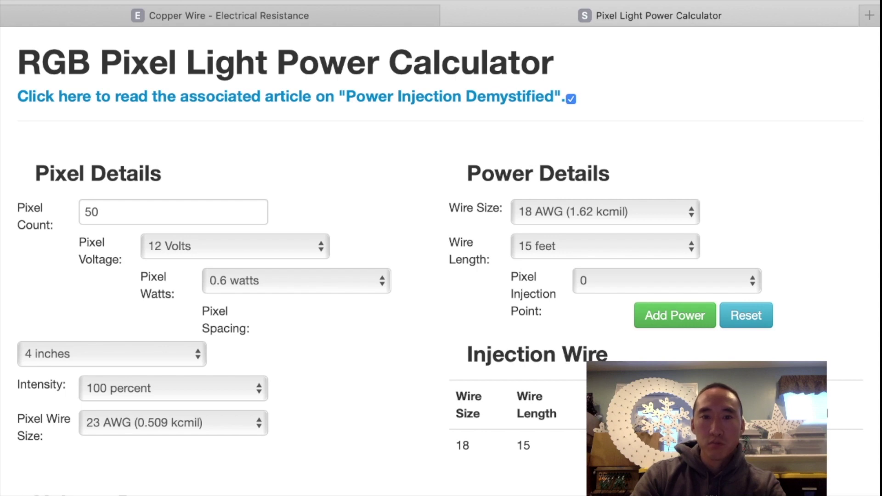
click(666, 281)
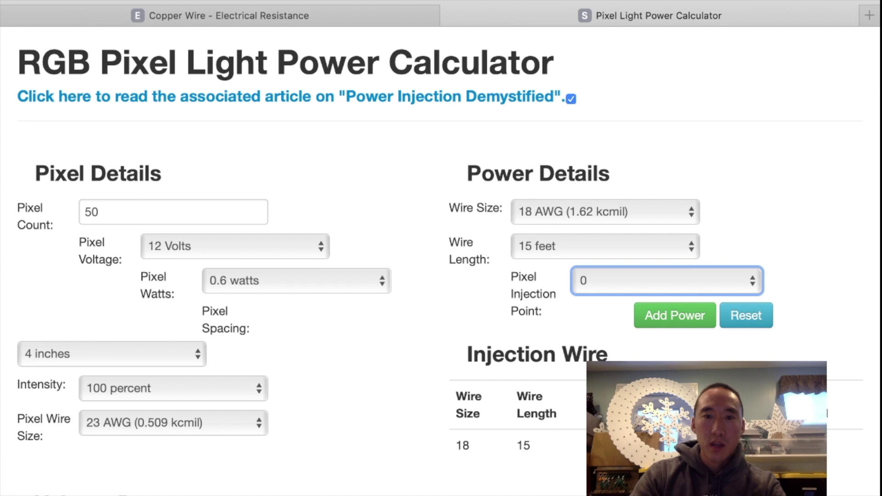
key(Down)
click(675, 315)
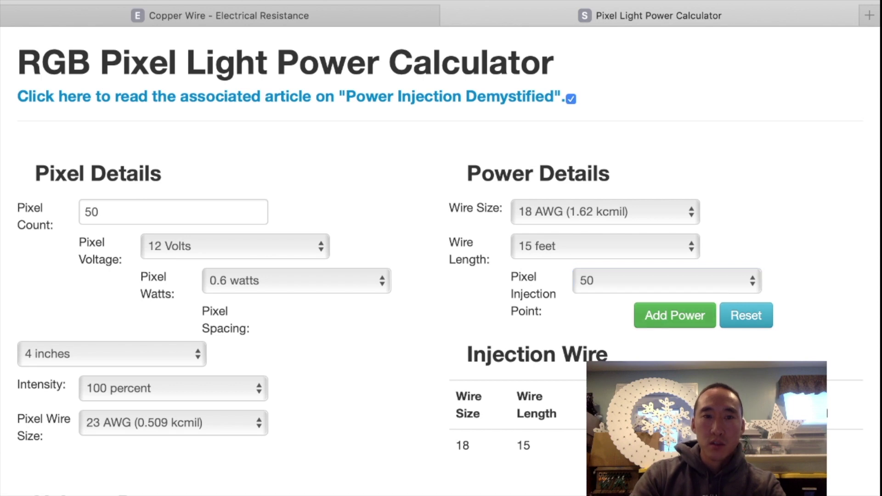
scroll(442, 248, down, 5)
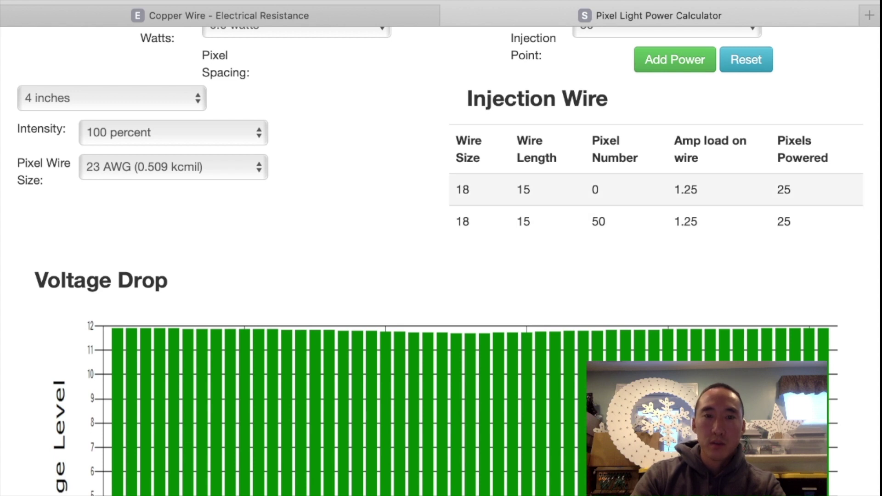
scroll(441, 249, down, 10)
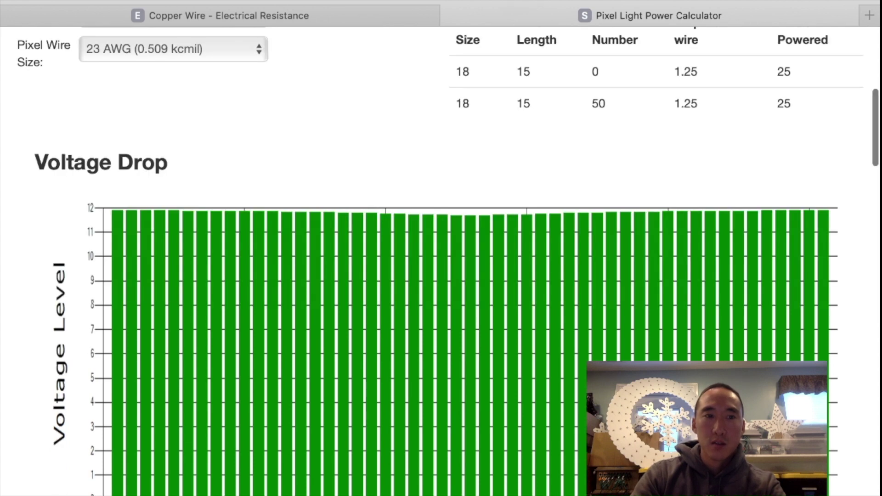
scroll(442, 249, down, 4)
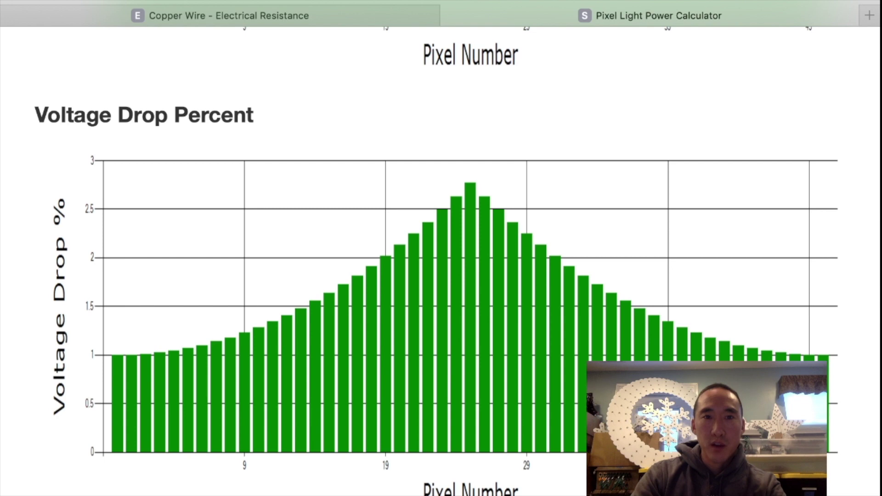